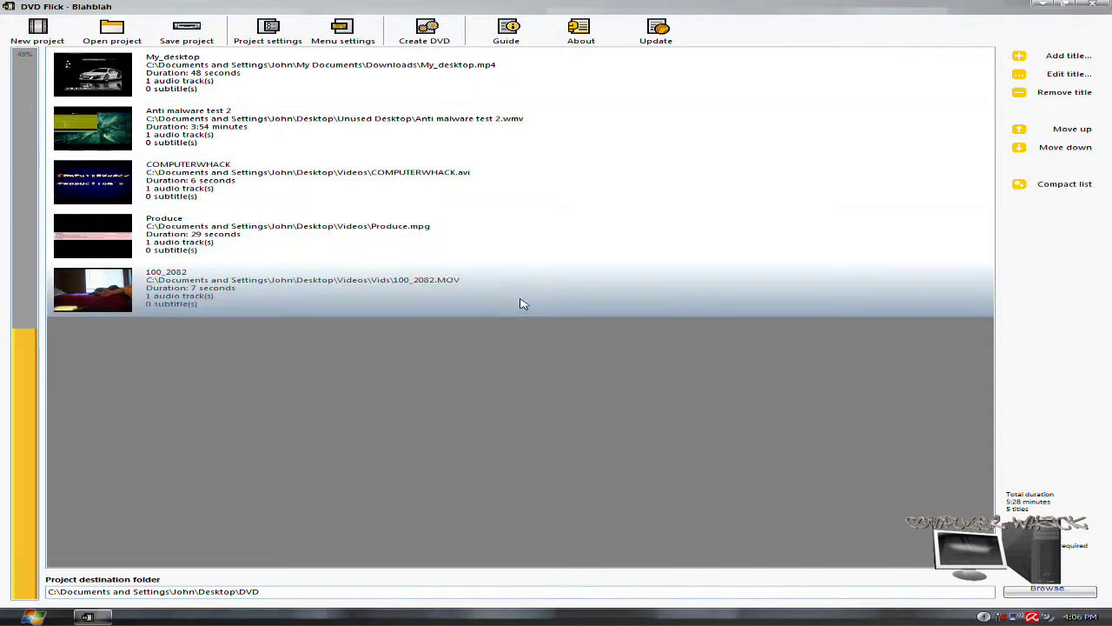
Deselect the 100_2082 title in the five-title project list
click(356, 344)
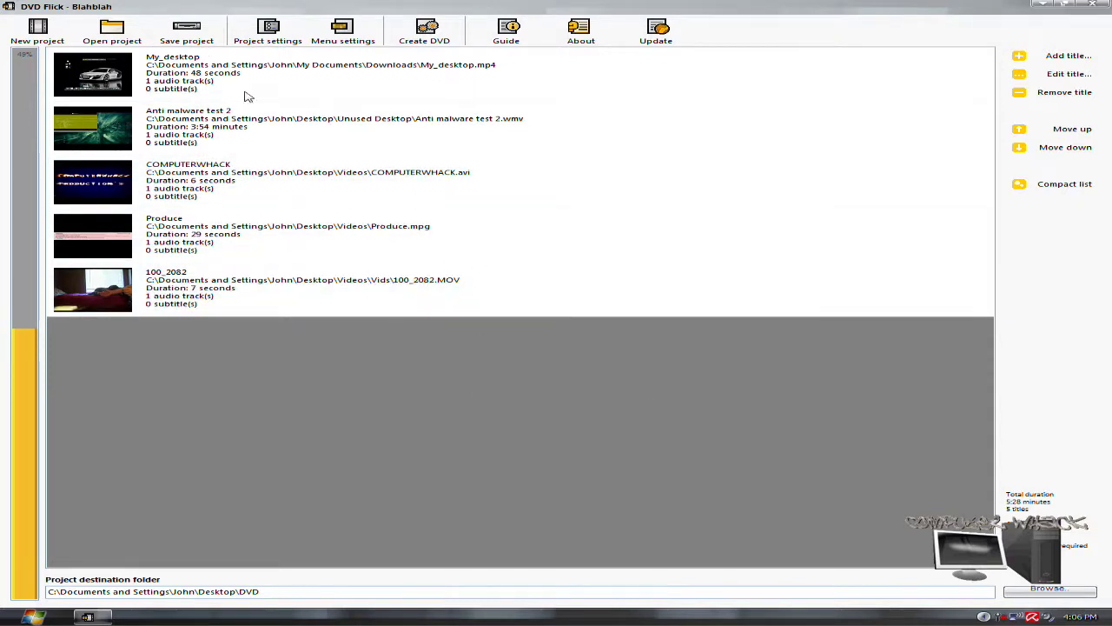
Save the project and set its target size to CD-700 (700 MB)
click(178, 35)
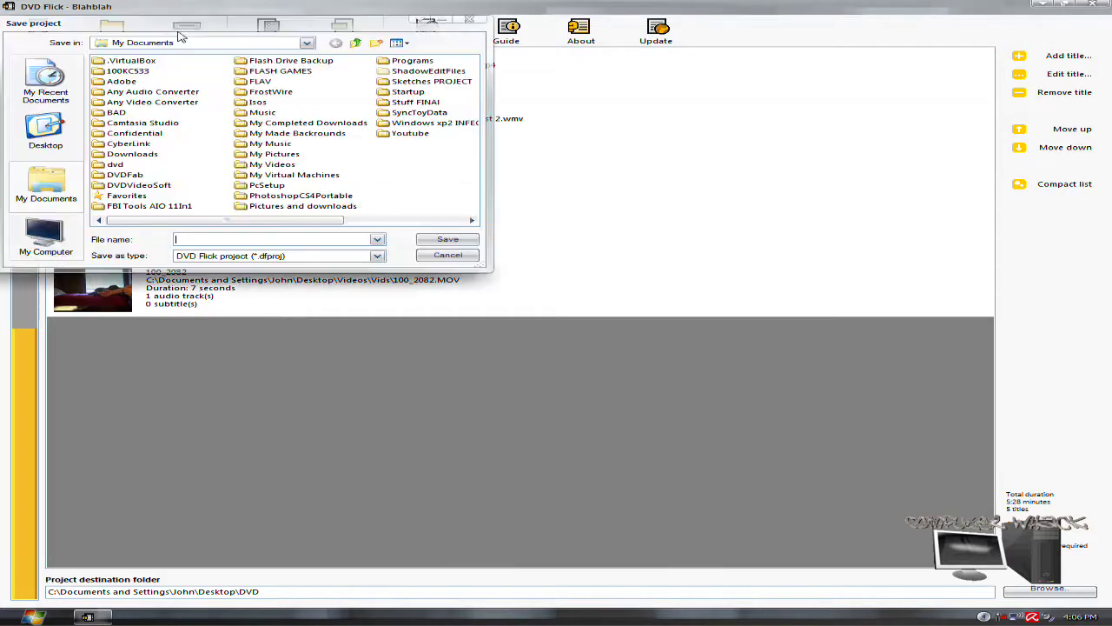
click(448, 257)
click(269, 33)
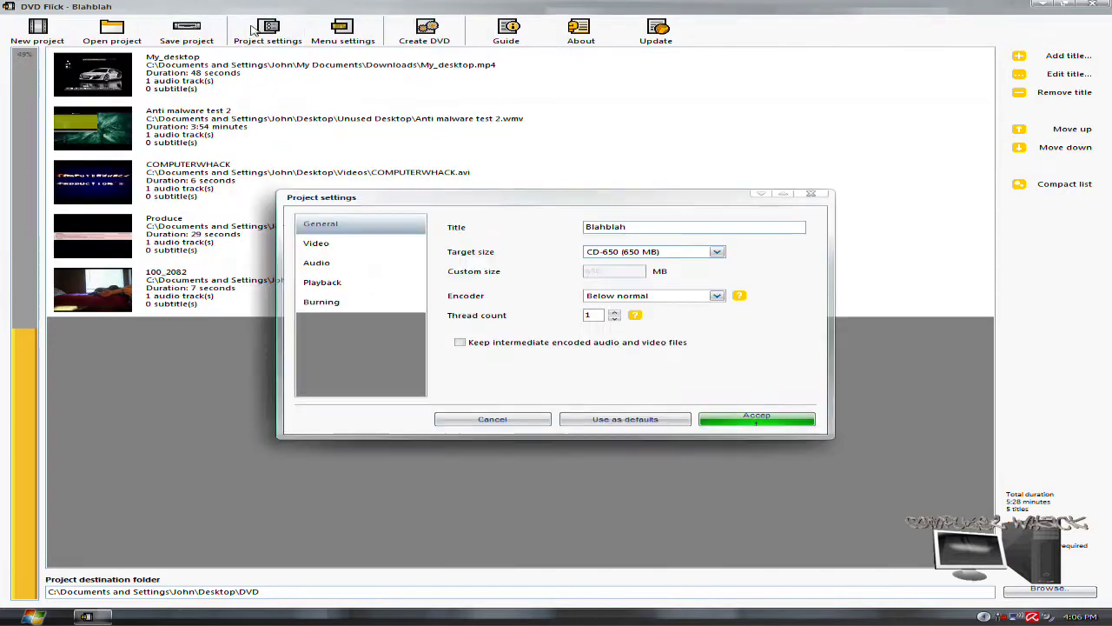
click(687, 256)
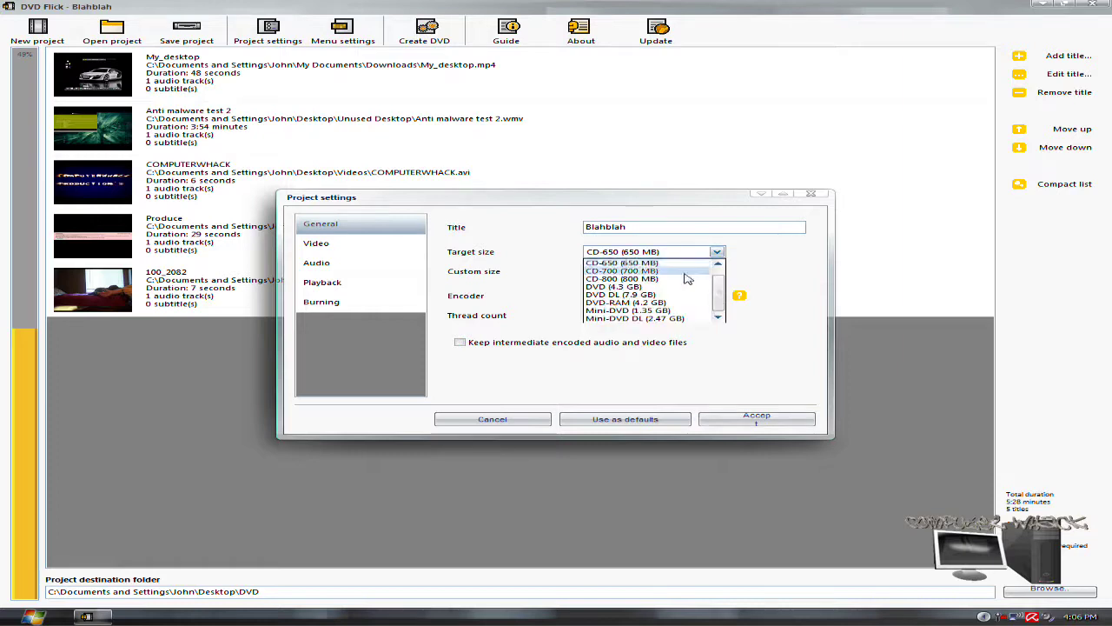
click(684, 255)
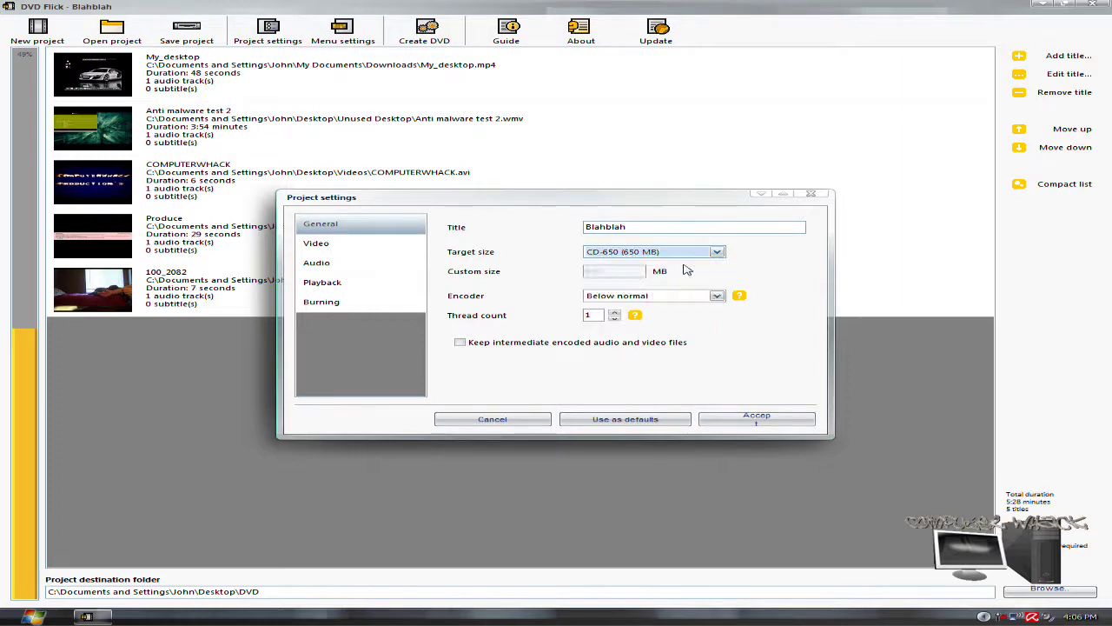
click(678, 255)
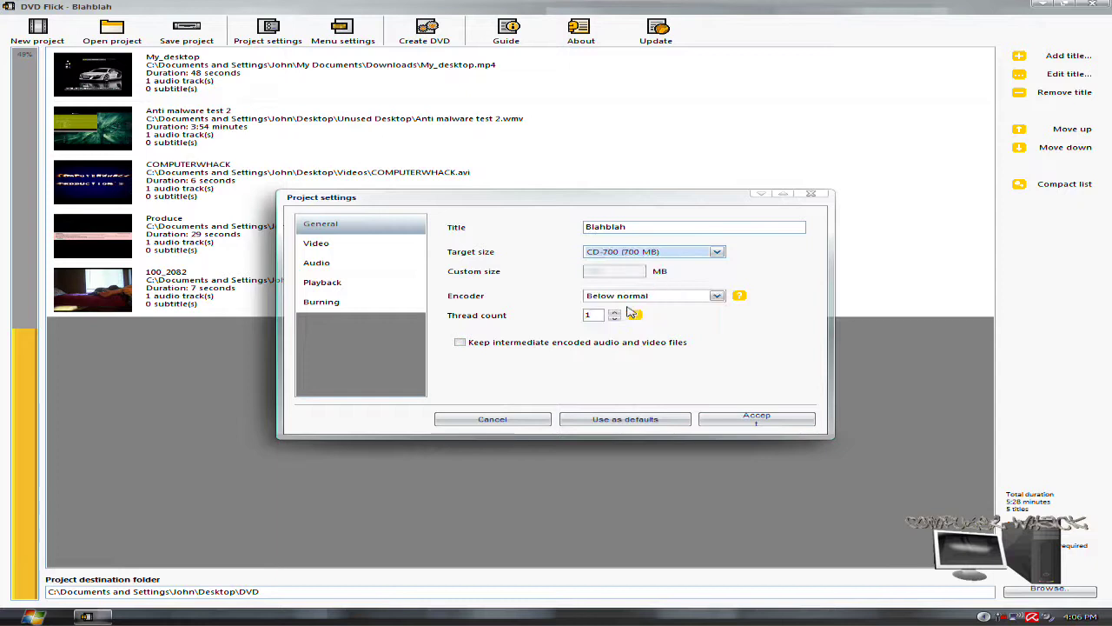
Set the video encoding to Fast, leaving the bitrate at auto-fit
click(372, 245)
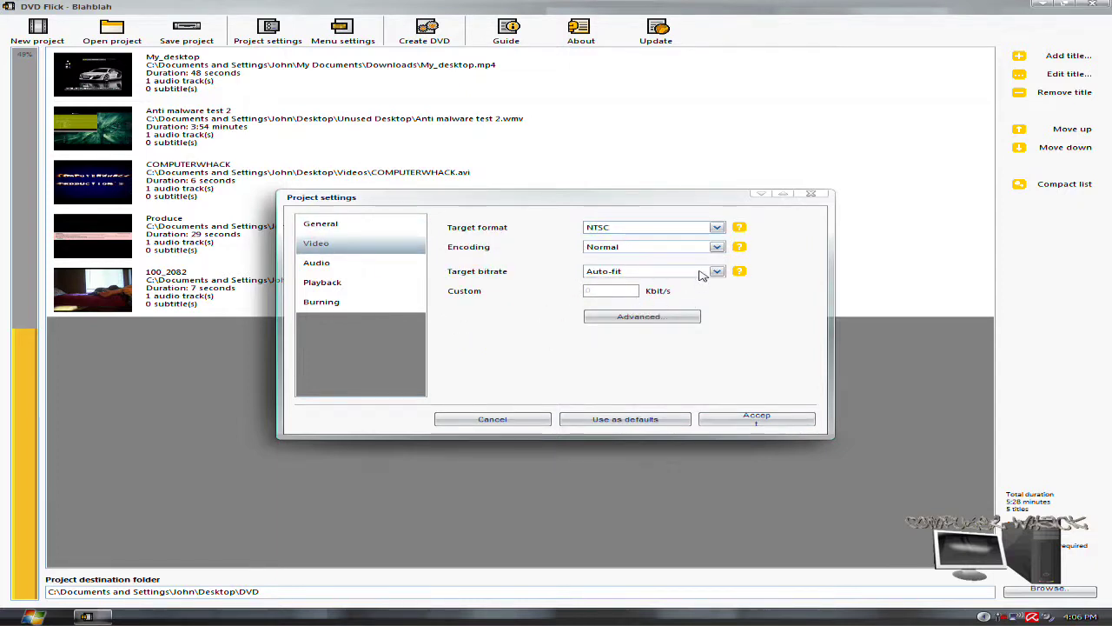
click(700, 271)
click(698, 272)
click(698, 276)
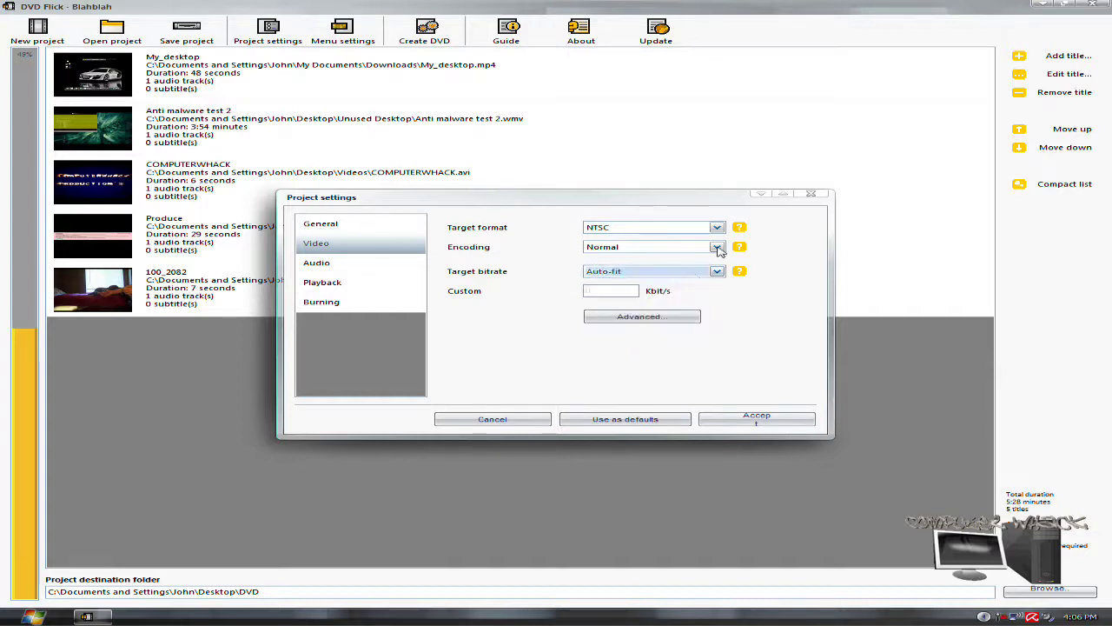
click(716, 247)
click(717, 248)
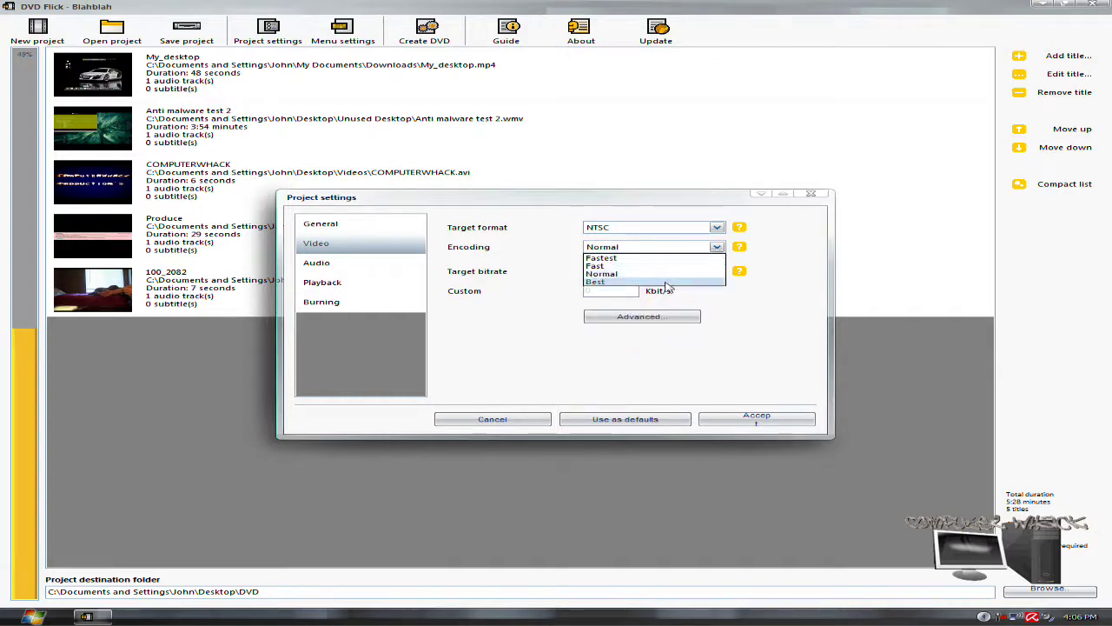
click(716, 249)
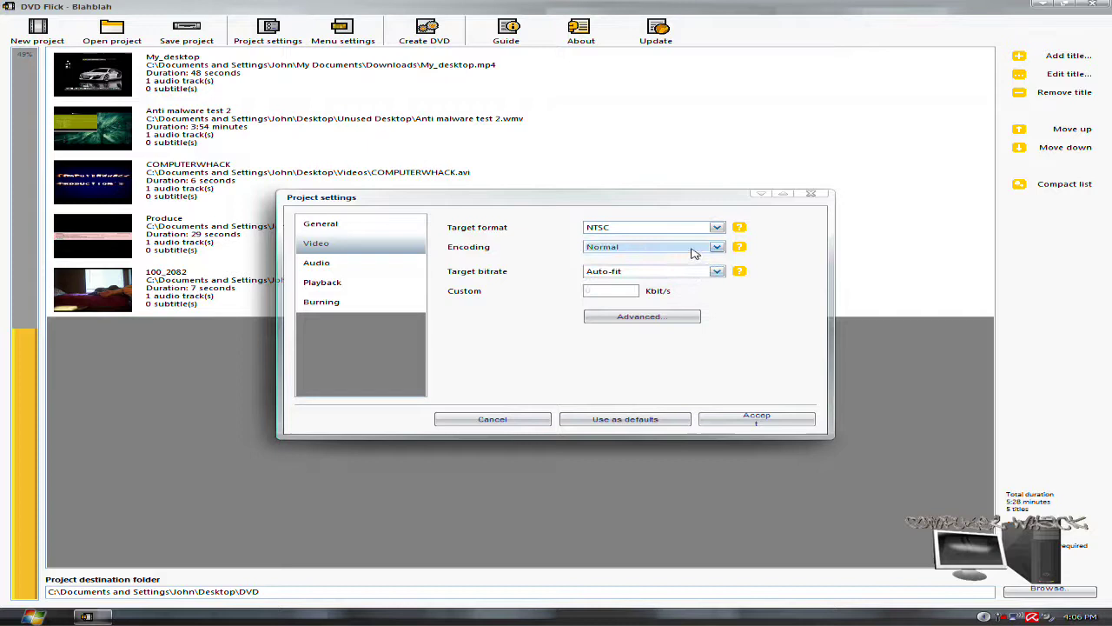
click(696, 249)
click(679, 267)
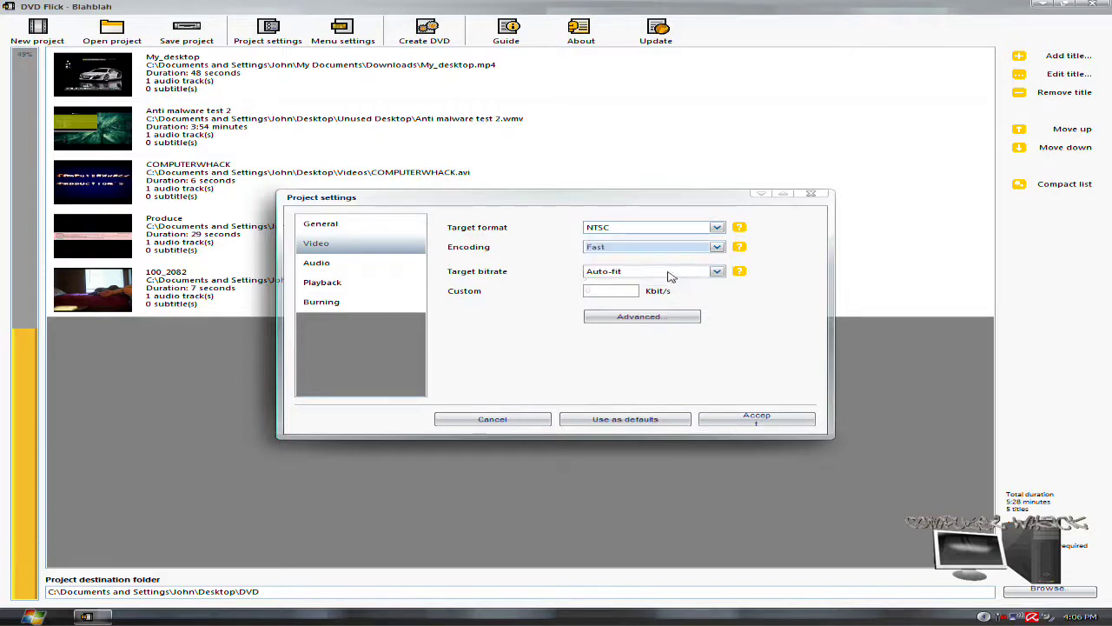
click(333, 265)
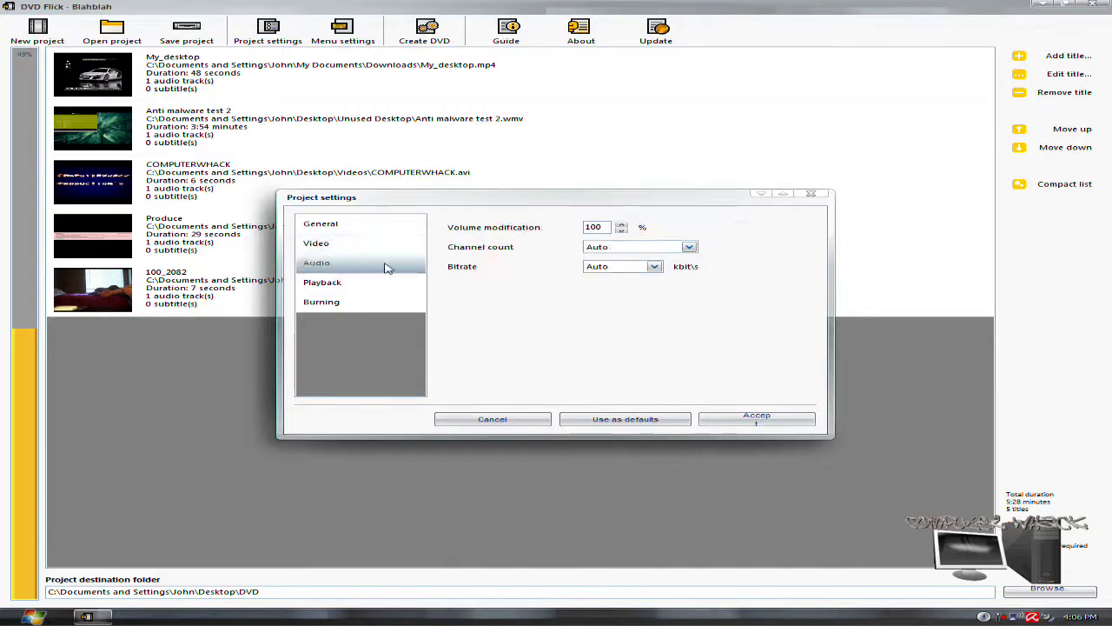
Set audio to 5.1 Surround with Auto bitrate and check the playback settings
click(642, 249)
click(634, 283)
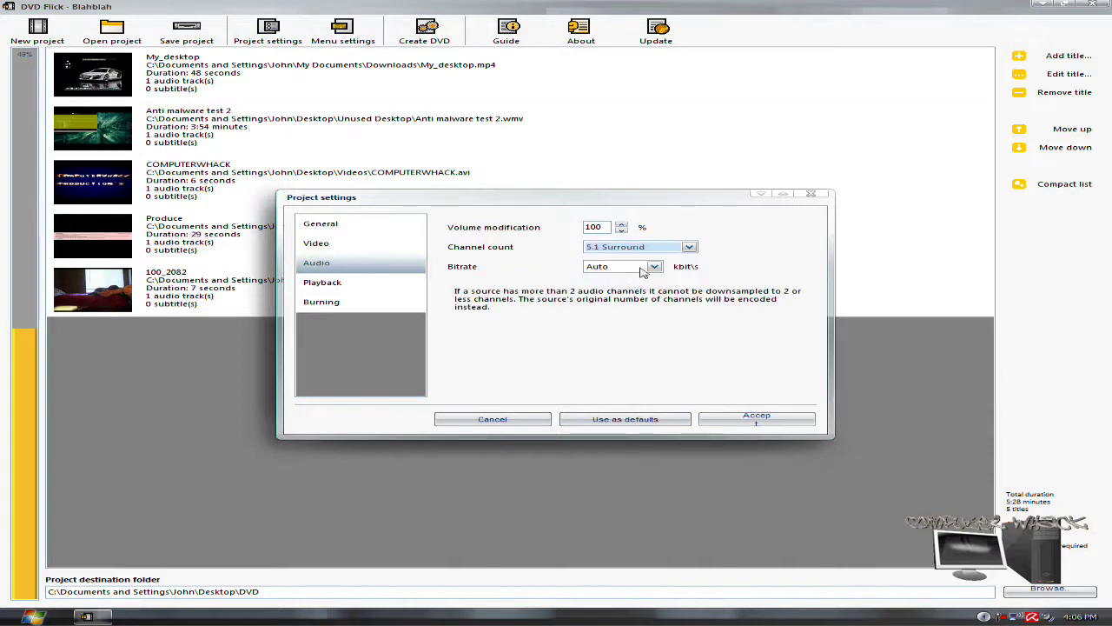
click(641, 270)
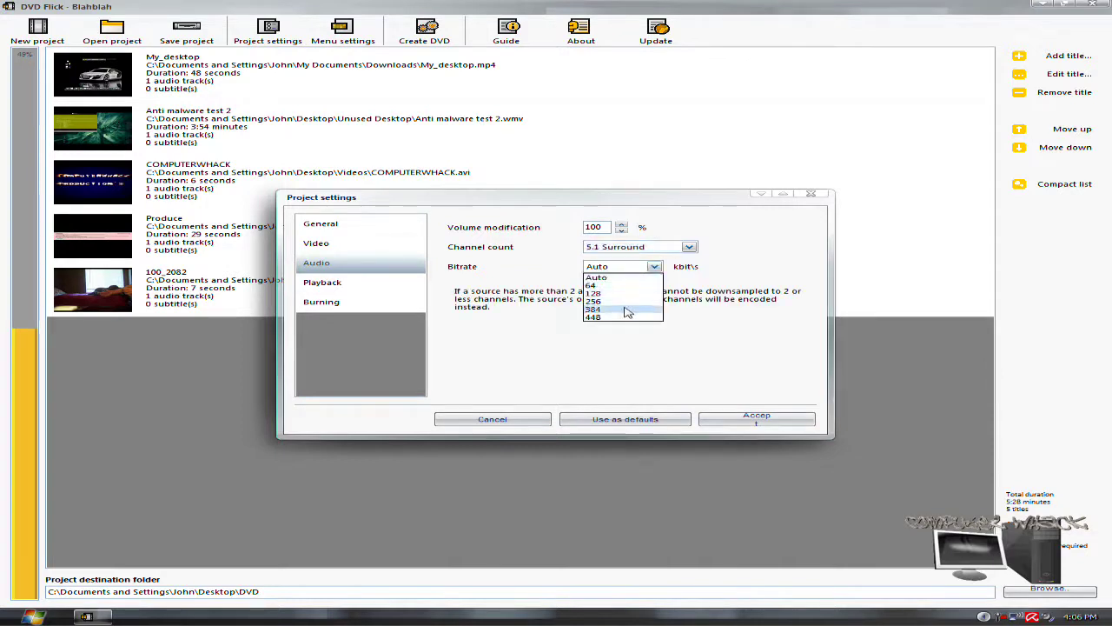
click(620, 287)
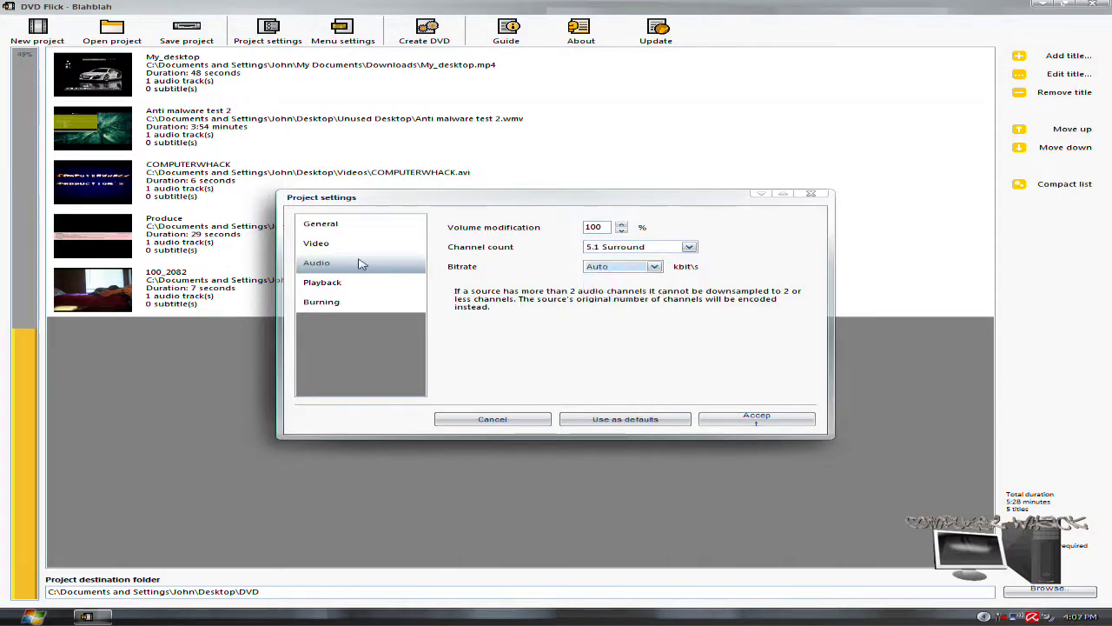
click(338, 282)
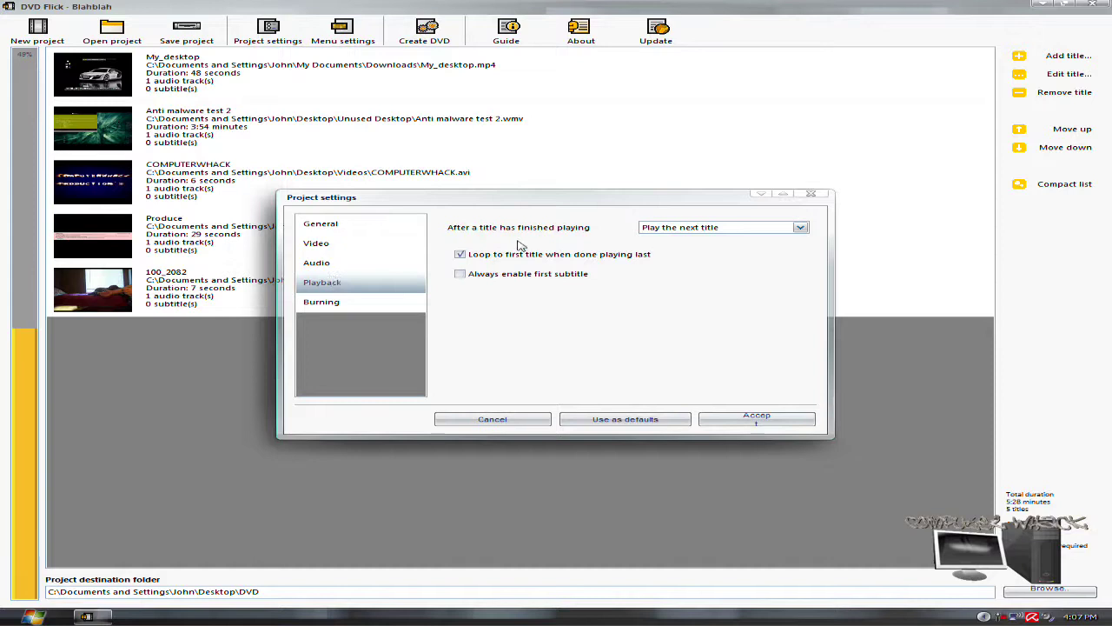
click(719, 230)
Keep burning to disc on, lower the burn speed to 10x, and accept the settings
click(336, 304)
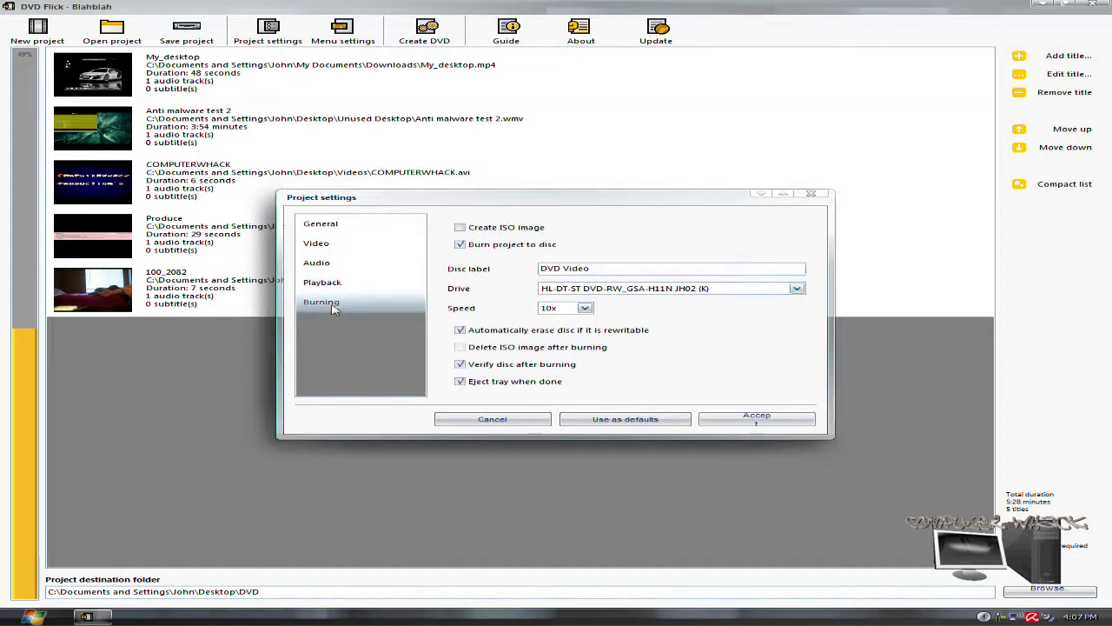
click(513, 245)
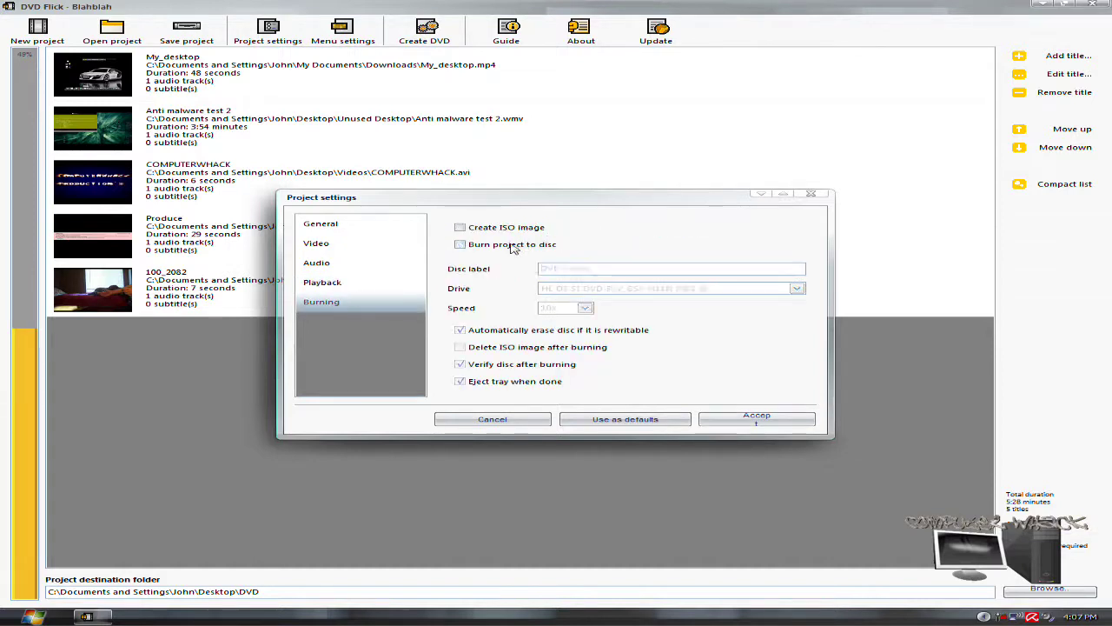
click(461, 245)
click(570, 311)
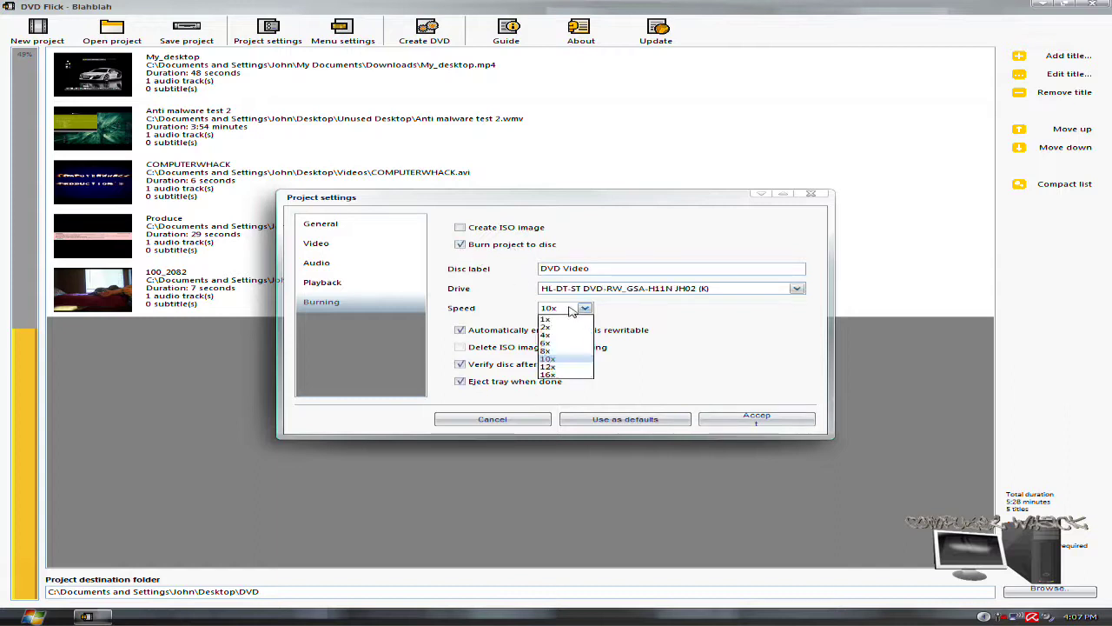
click(551, 360)
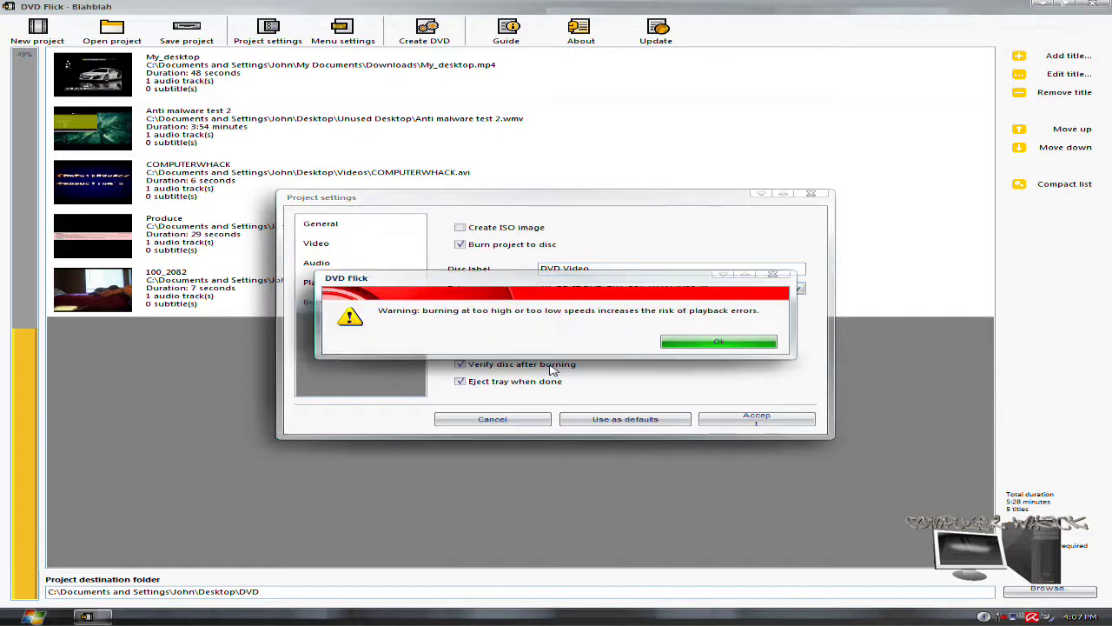
click(682, 341)
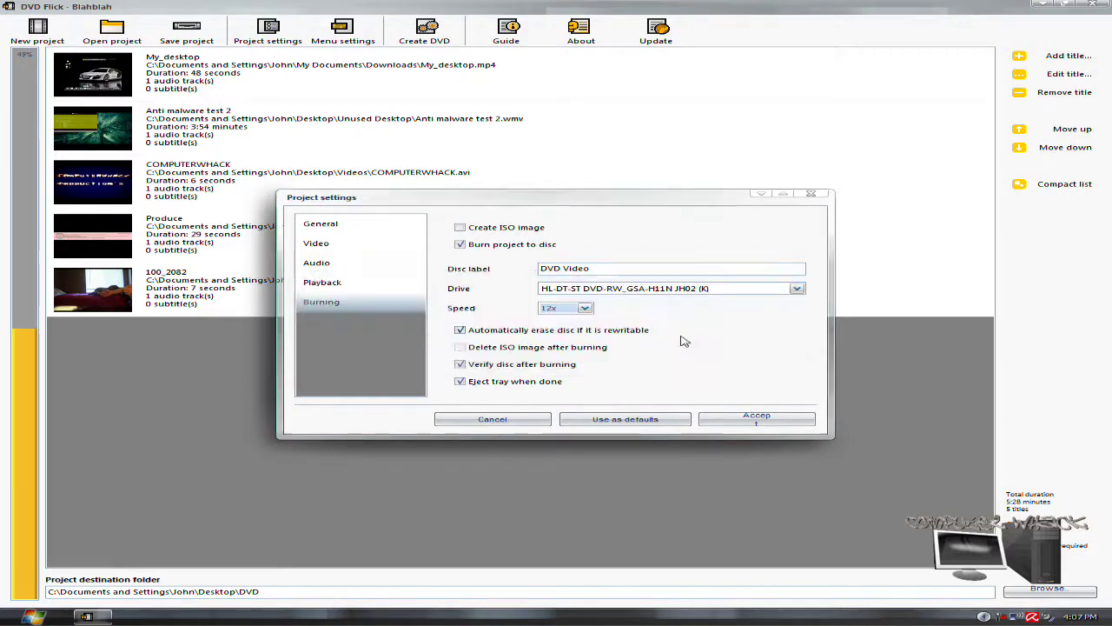
click(584, 308)
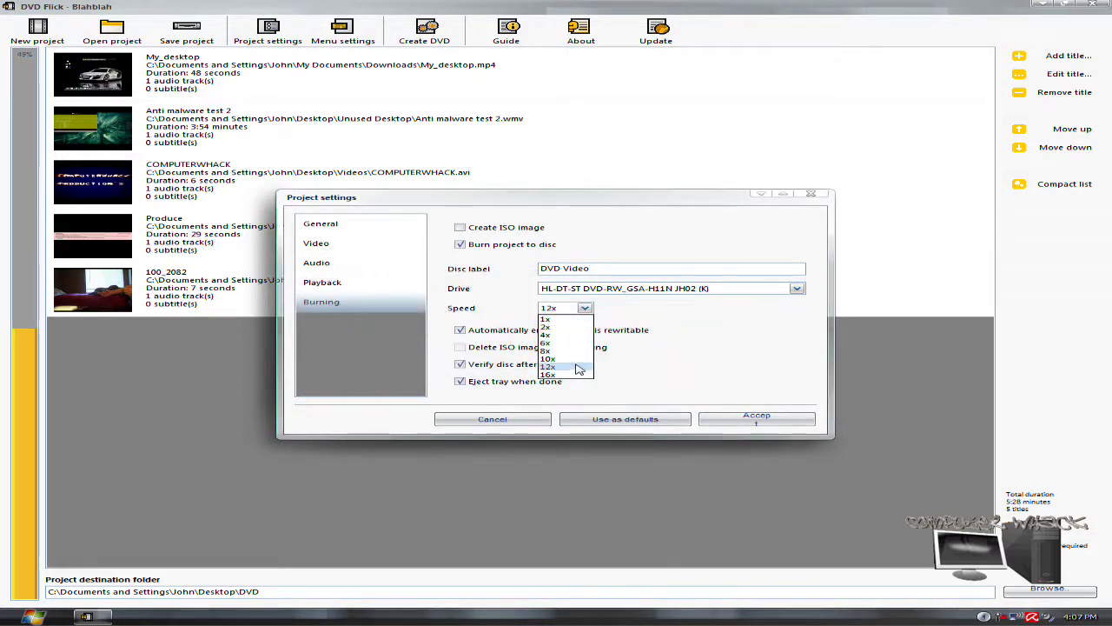
click(558, 360)
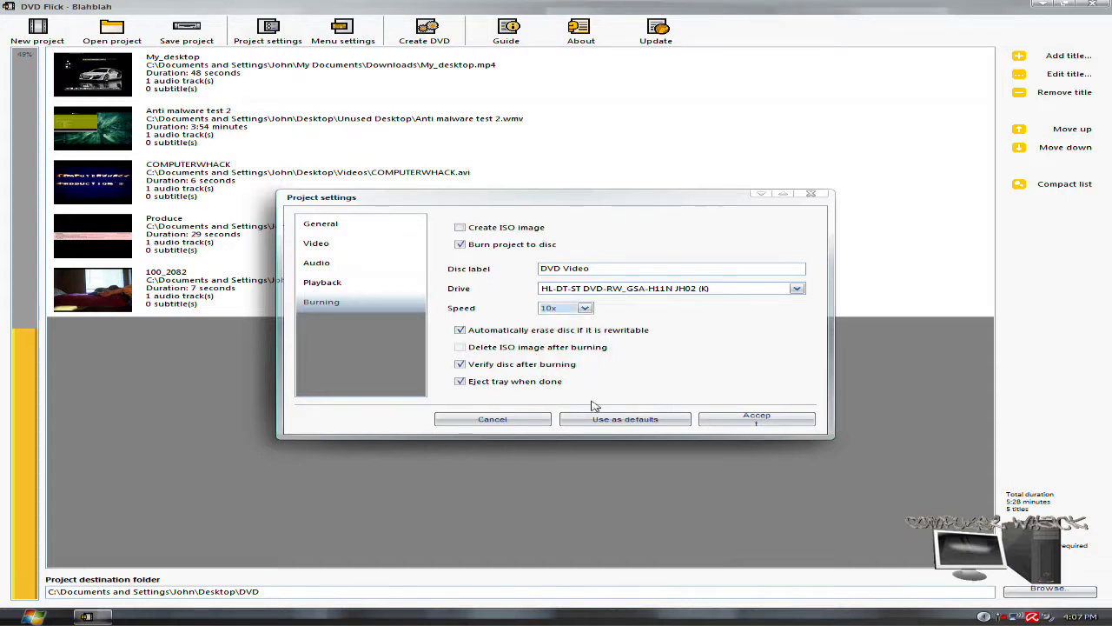
click(758, 420)
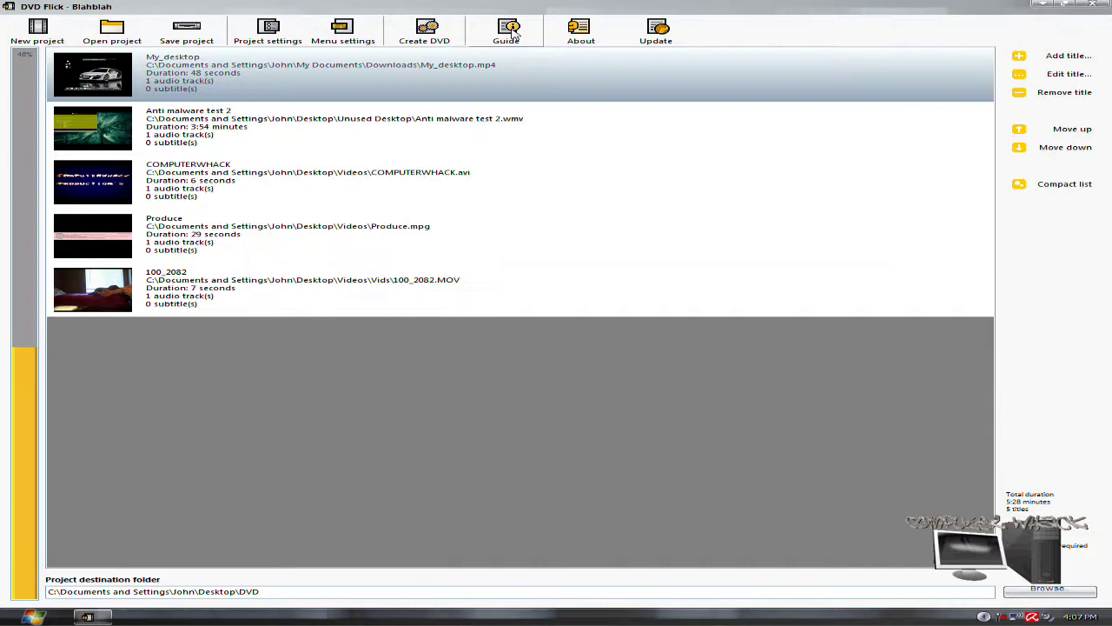
Create the DVD, overwriting the existing DVD folder and burning to disc after encoding
click(425, 35)
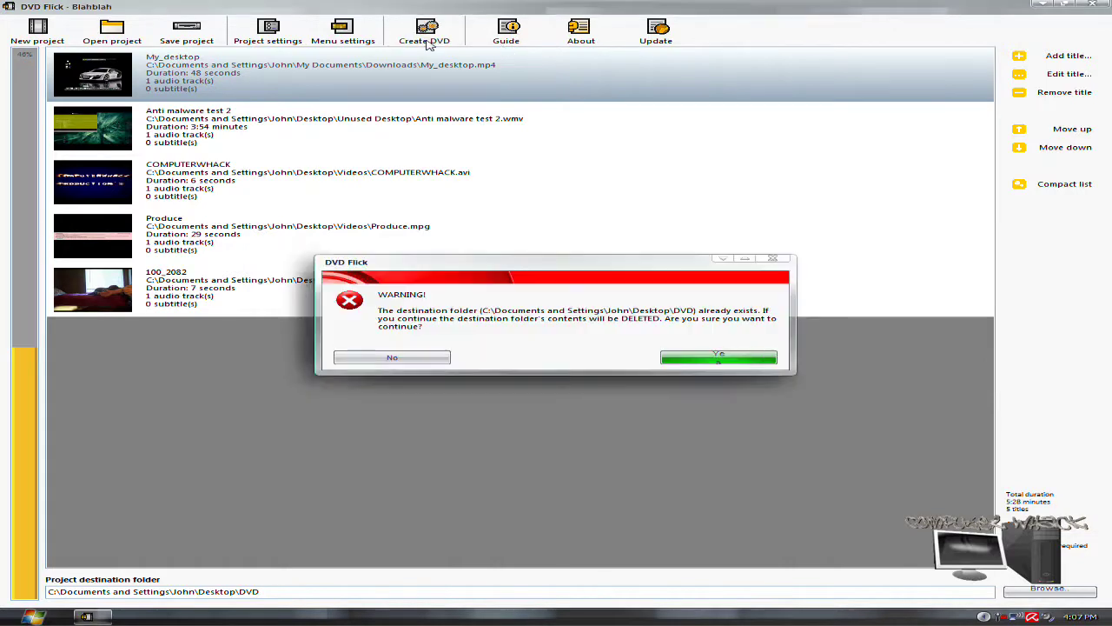
click(692, 361)
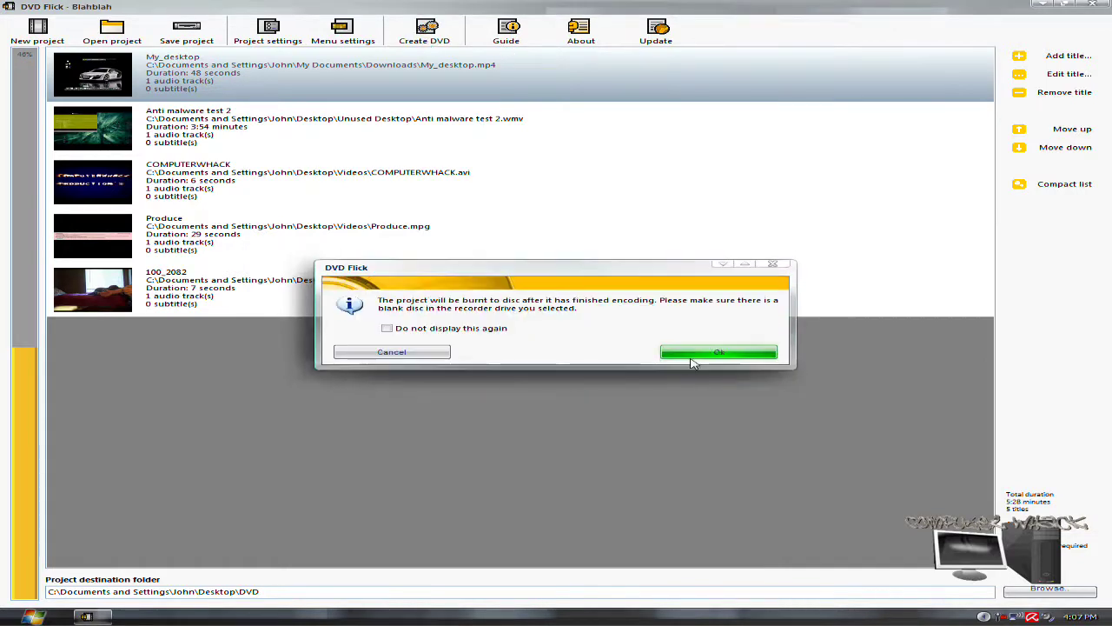
click(753, 354)
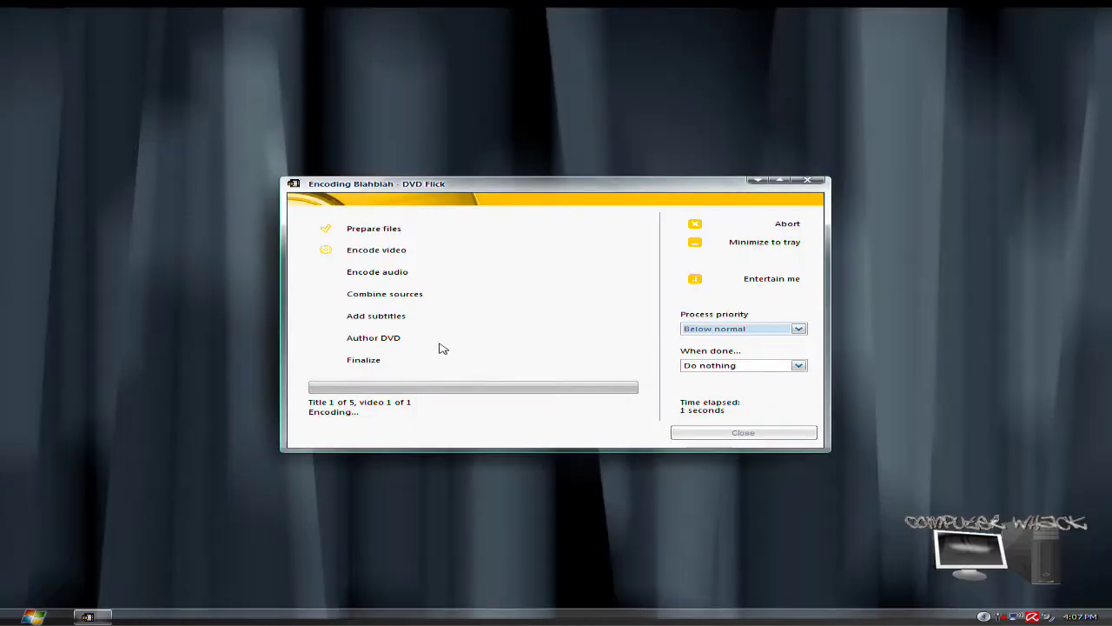
Switch encoding priority to Normal, then return it to Below normal
click(759, 330)
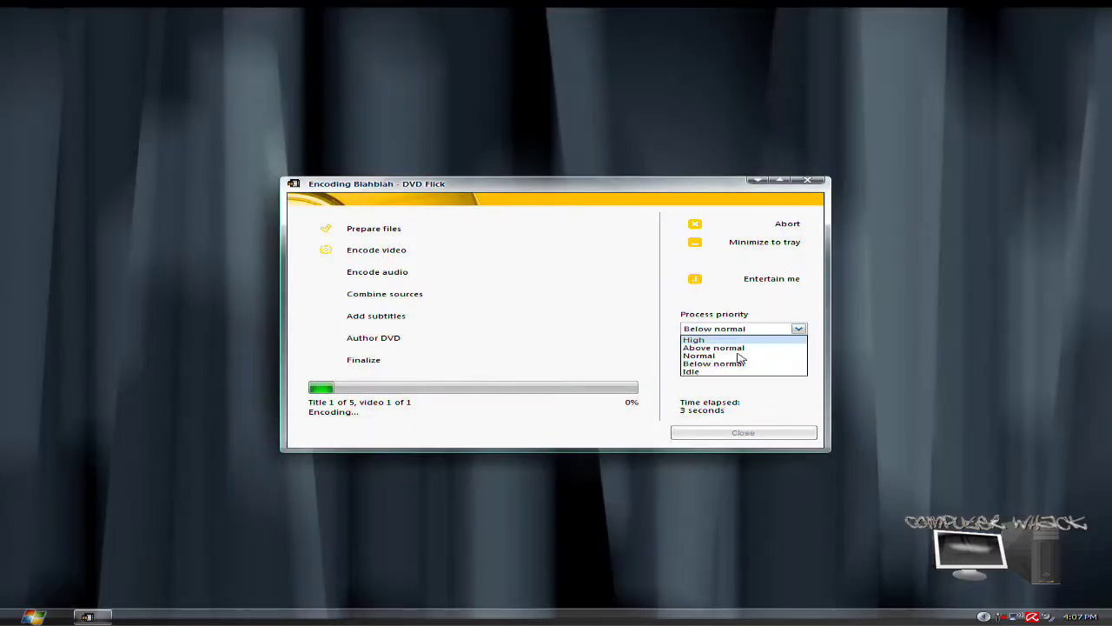
click(741, 350)
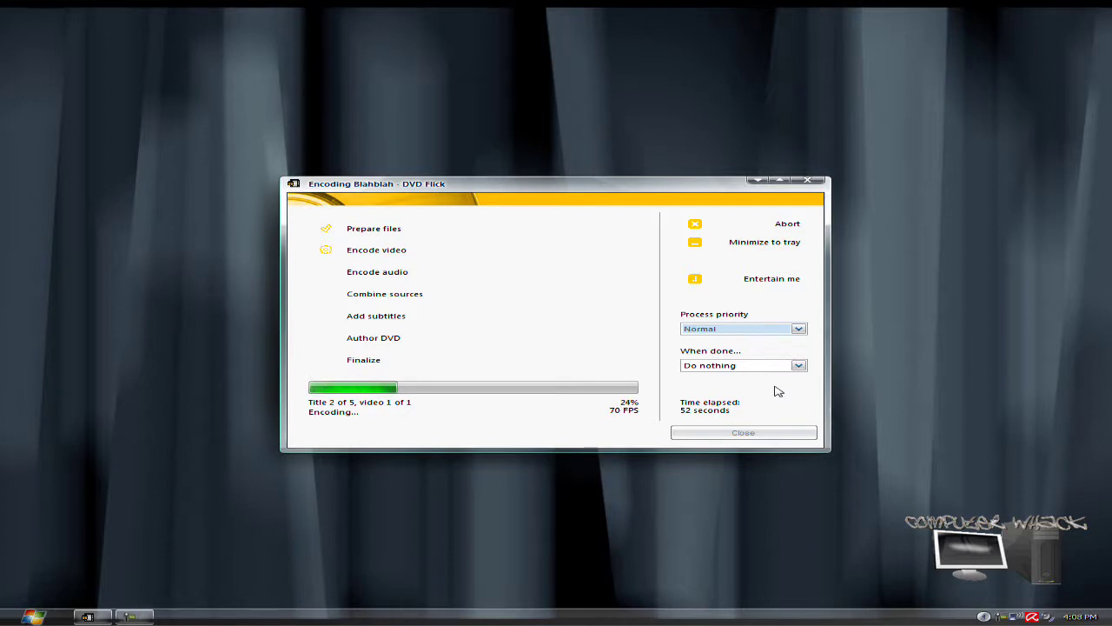
click(798, 330)
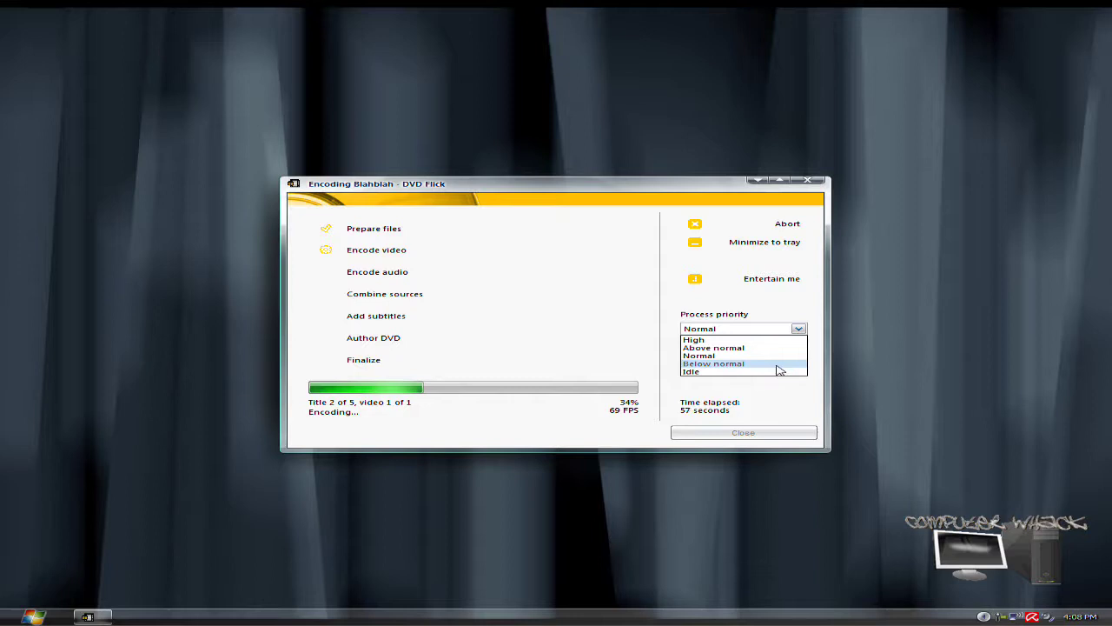
click(782, 364)
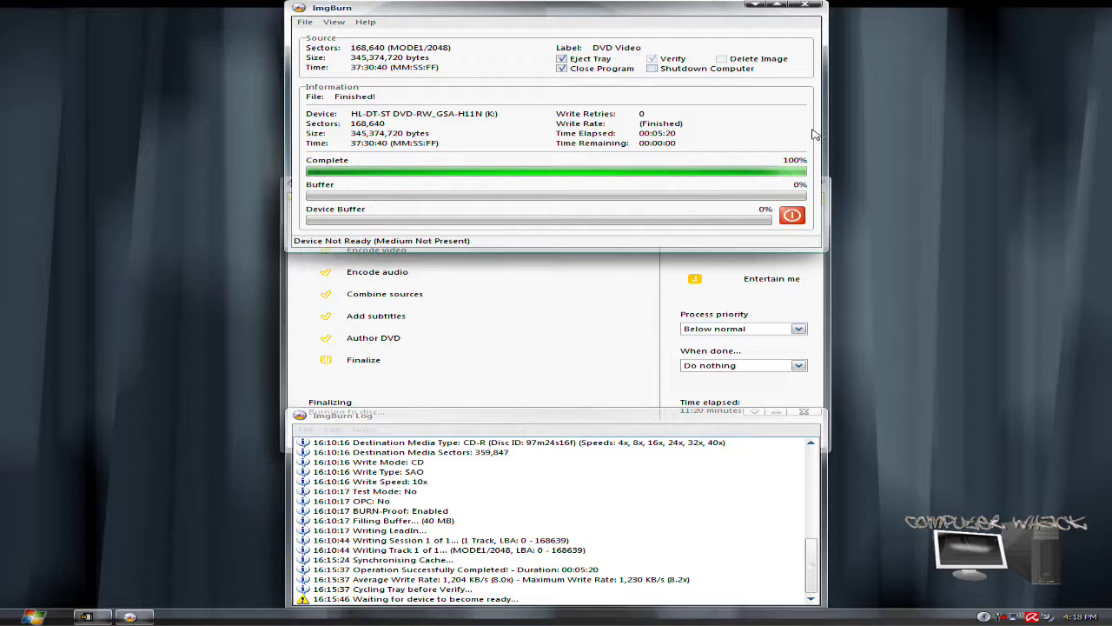
Close ImgBurn and the finished encoding window, then exit DVD Flick without saving
click(806, 9)
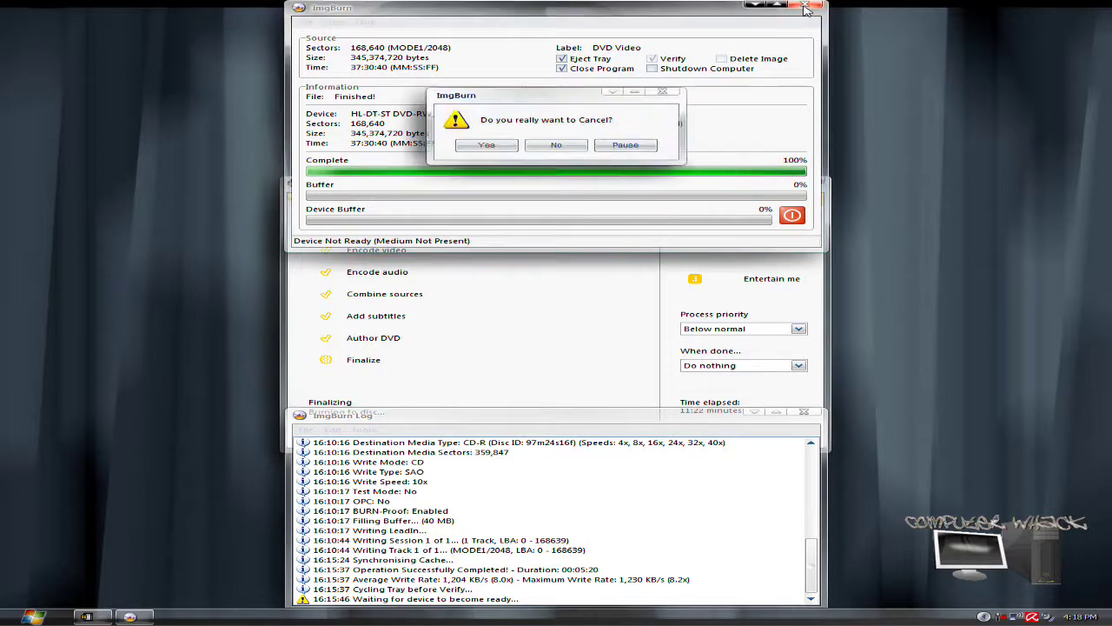
click(511, 152)
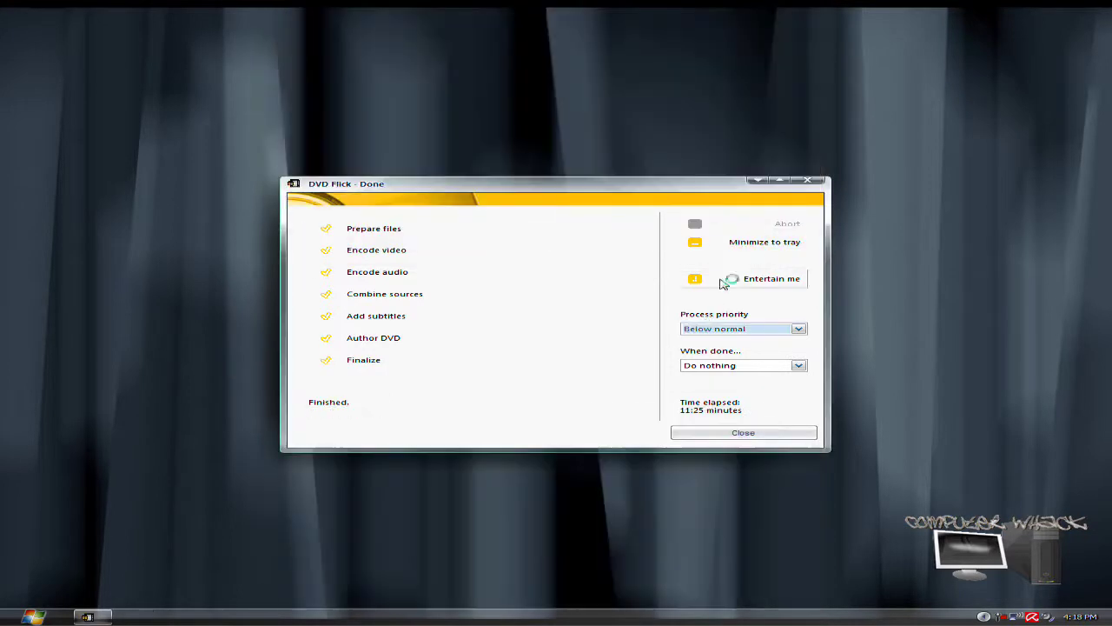
click(744, 434)
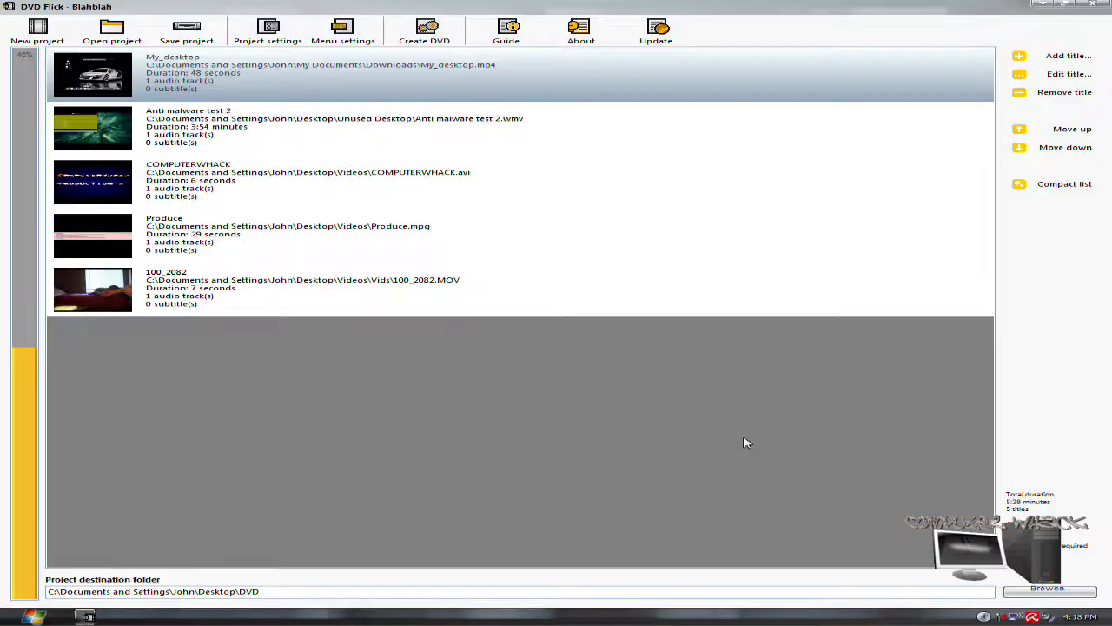
click(1093, 5)
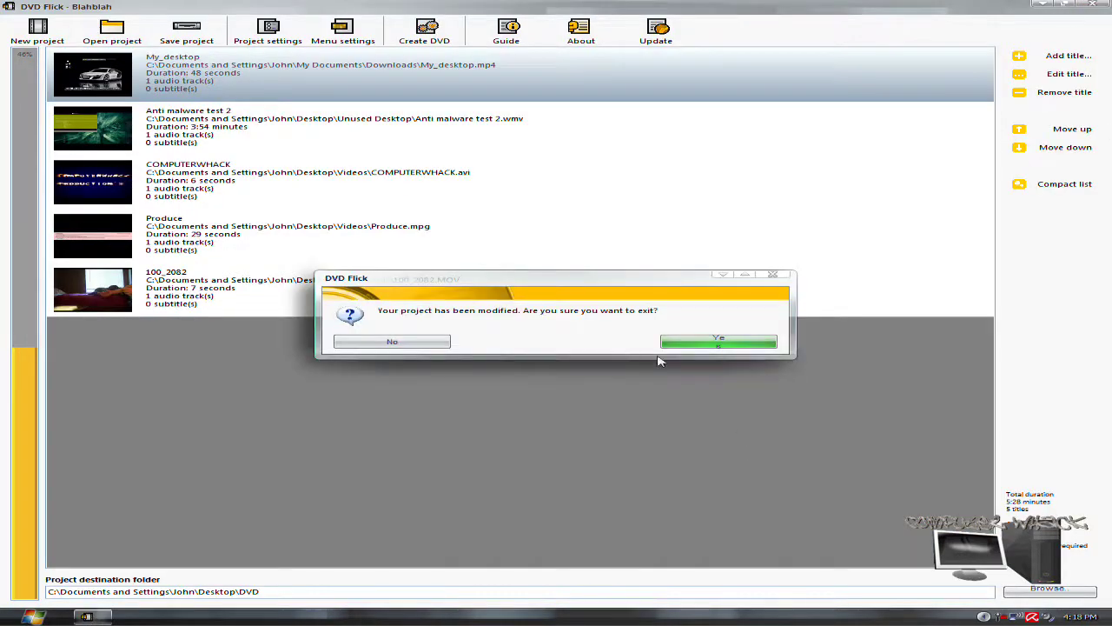
click(688, 346)
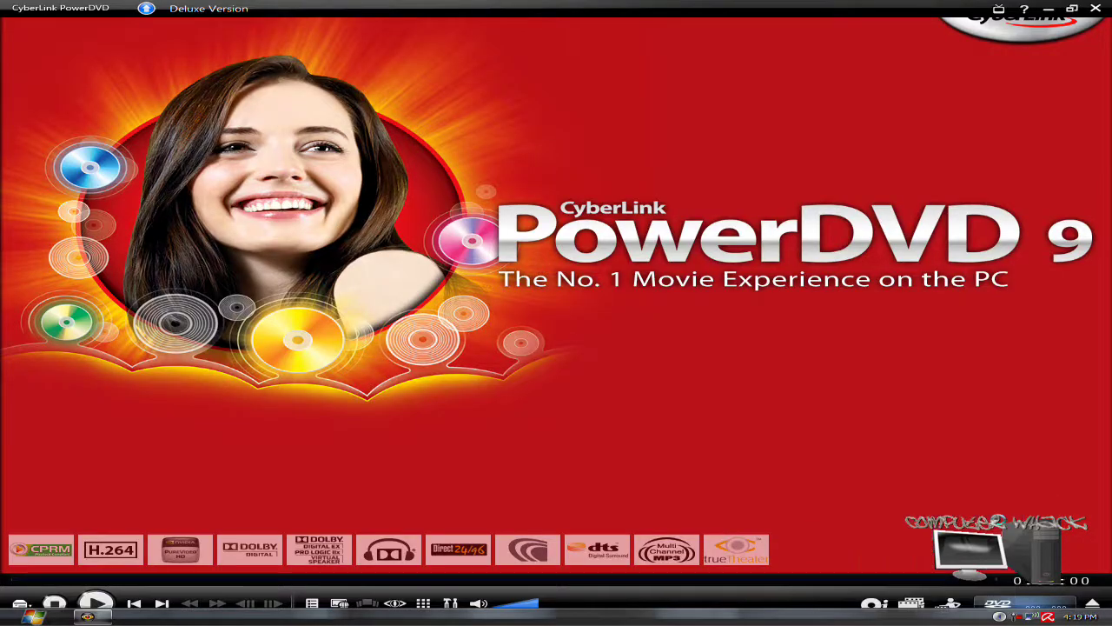
Minimize the PowerDVD window, then jump ahead in the playing title
click(102, 615)
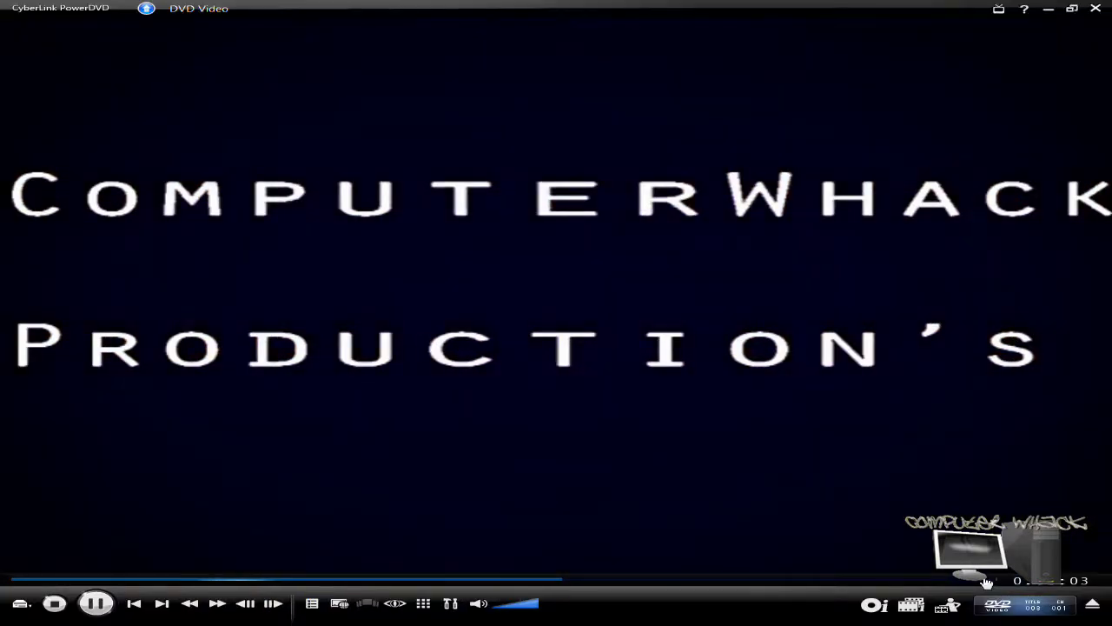
click(989, 580)
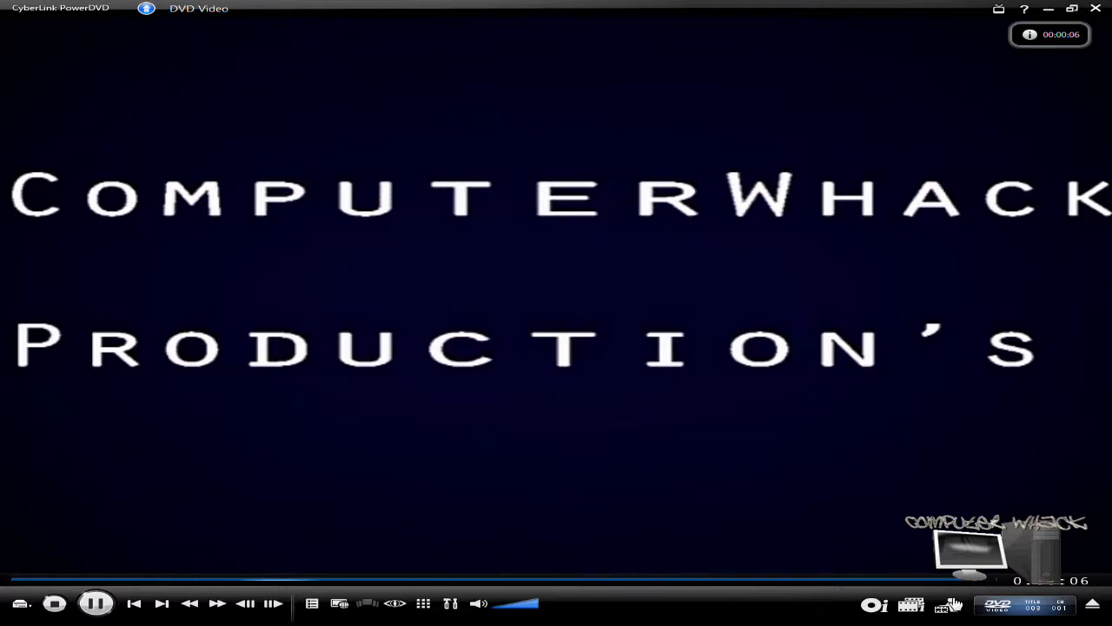